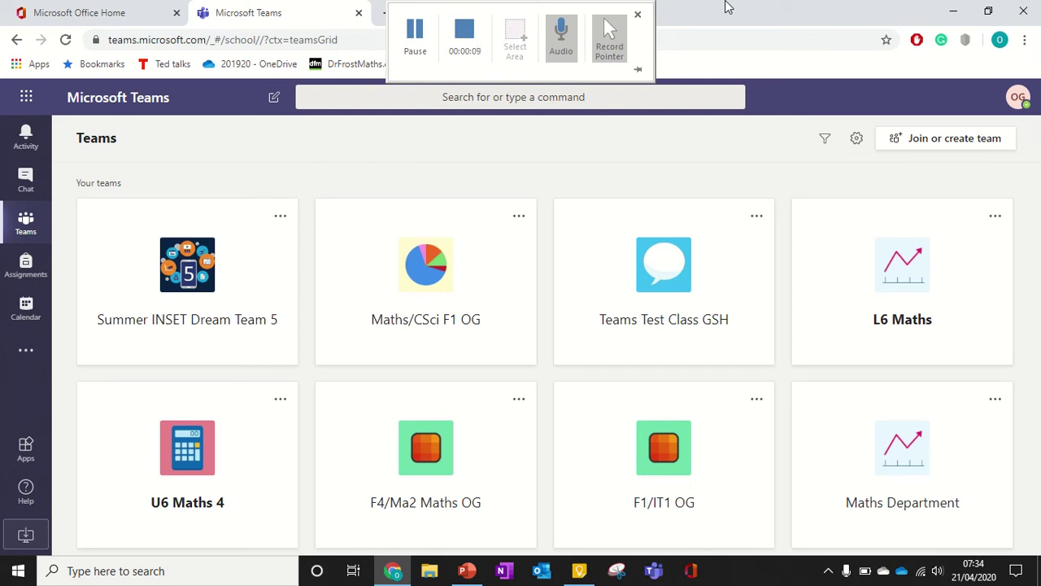
- Open the Task 1 page of the Doppler Effect Question assignment in the Teams Test Class GSH team
left_click(722, 241)
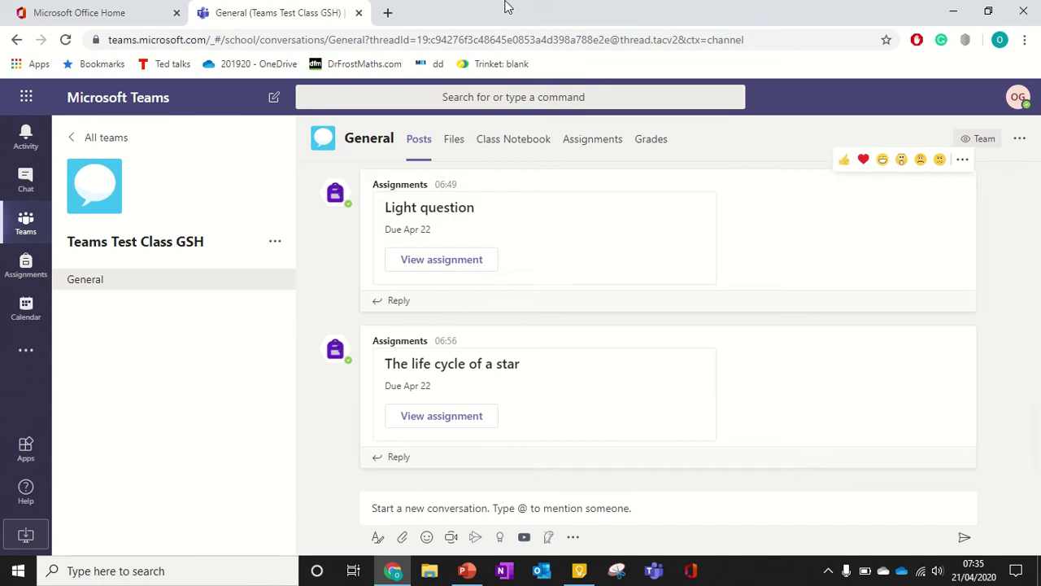
mouse_move(487, 88)
left_click_drag(758, 24, 673, 7)
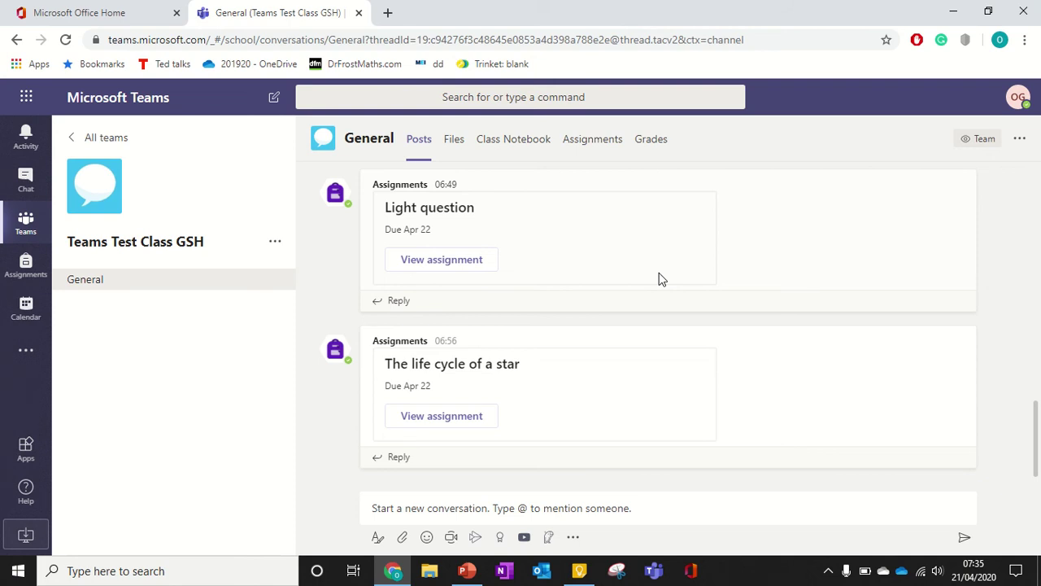
left_click(603, 145)
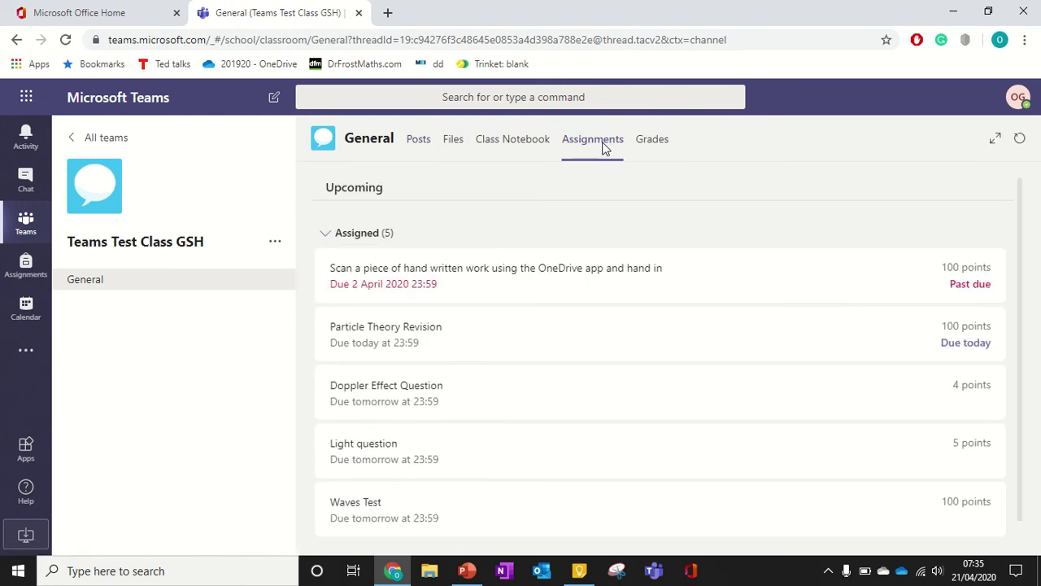
left_click(459, 382)
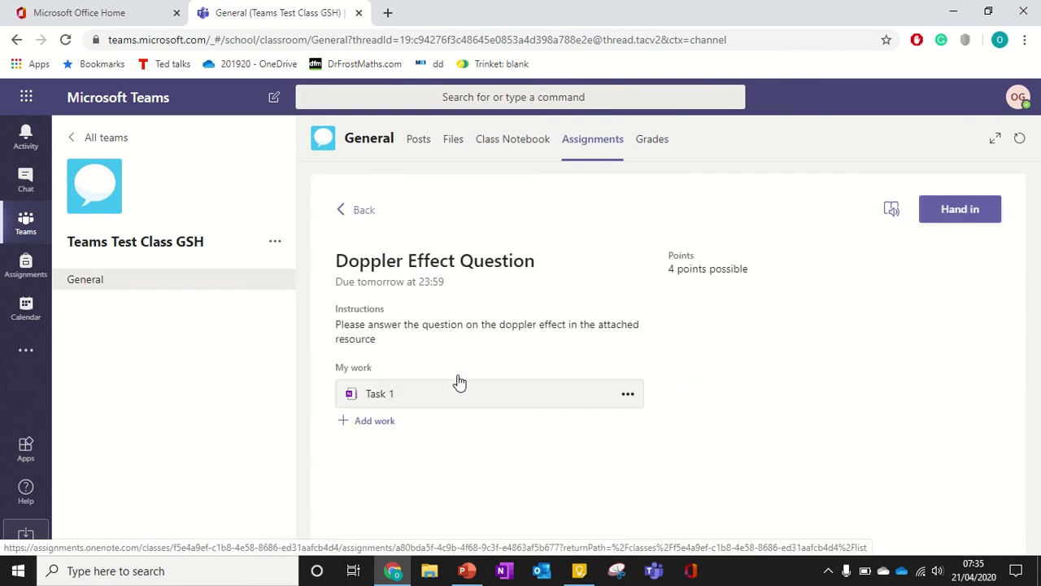
left_click(401, 395)
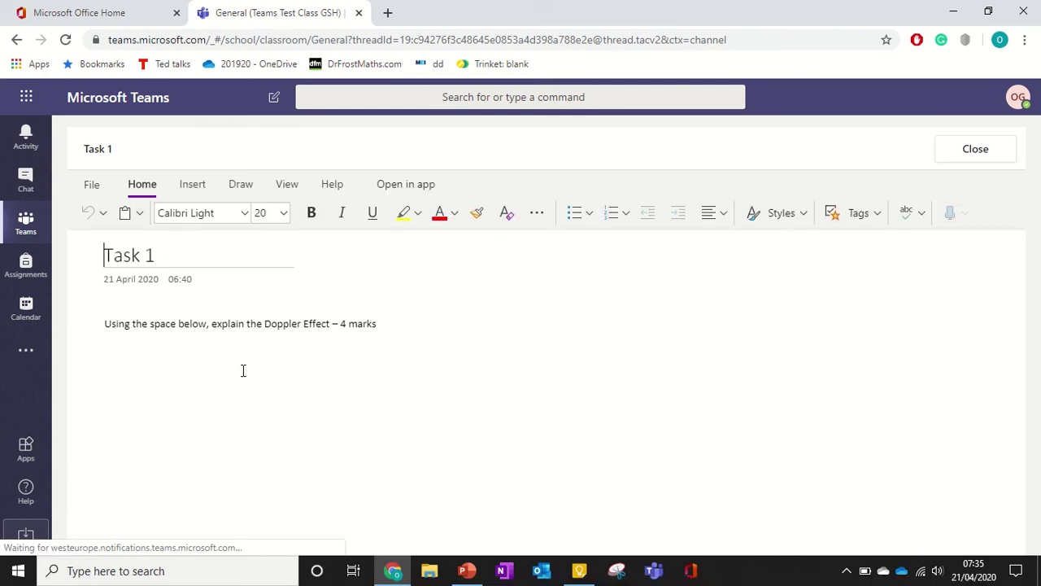
- Start a new line below the Doppler Effect question and set its font size to 18
left_click(113, 364)
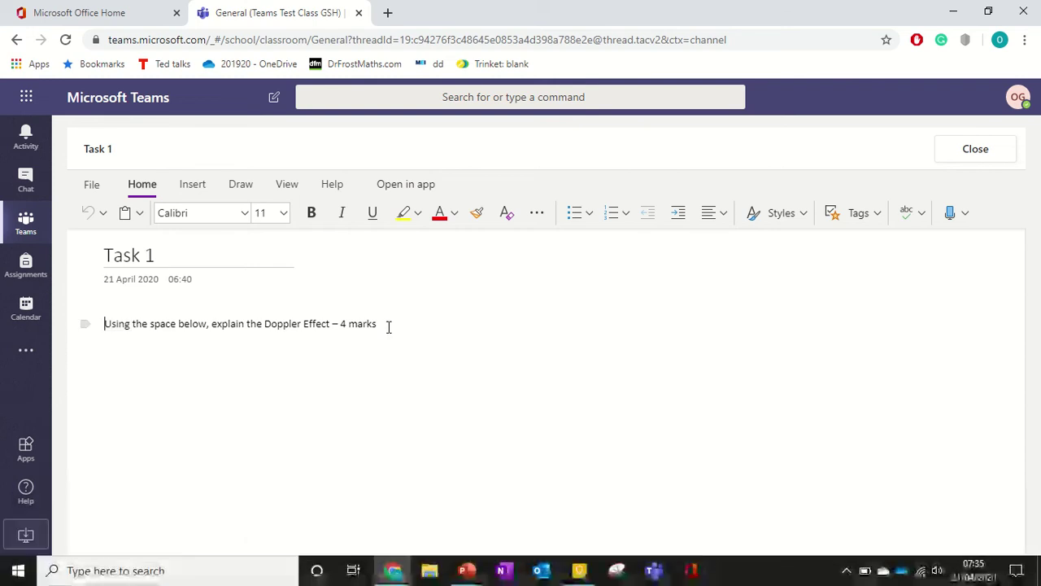
key("Return")
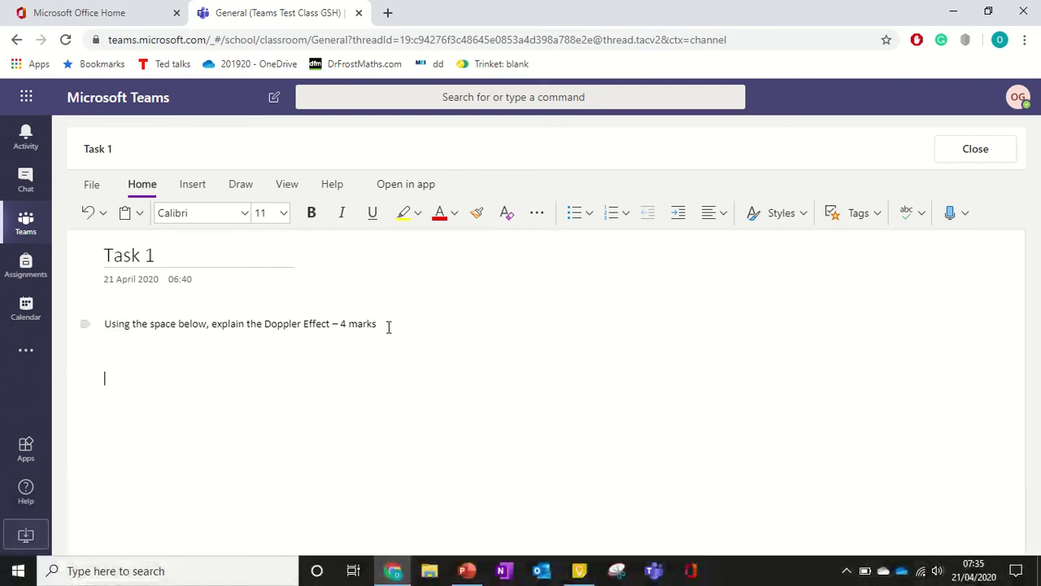
left_click(283, 213)
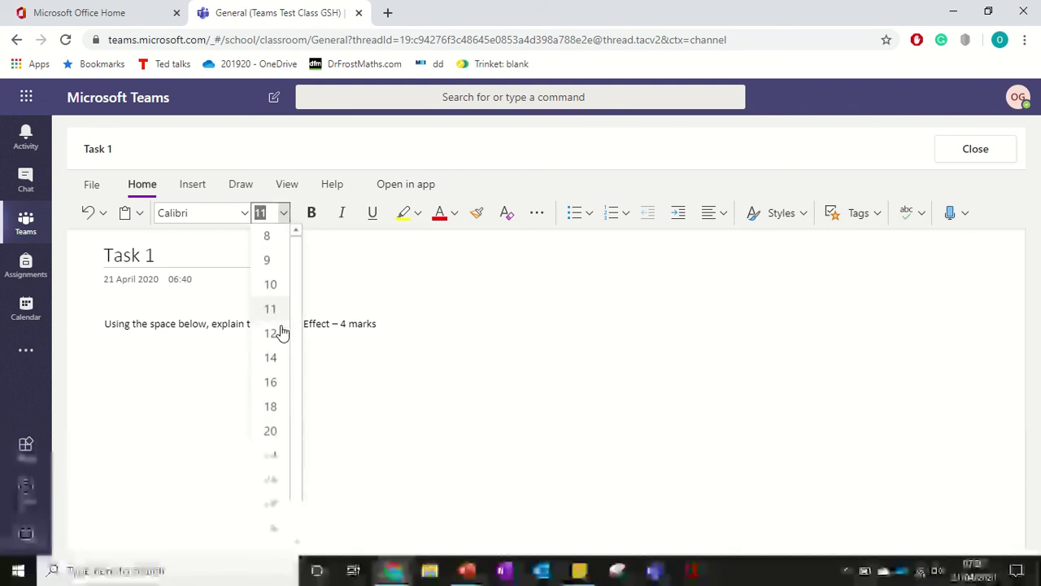
left_click(279, 404)
- Begin the answer with "The doppler effect is something to do with distant stars (galaxies)"
type("T")
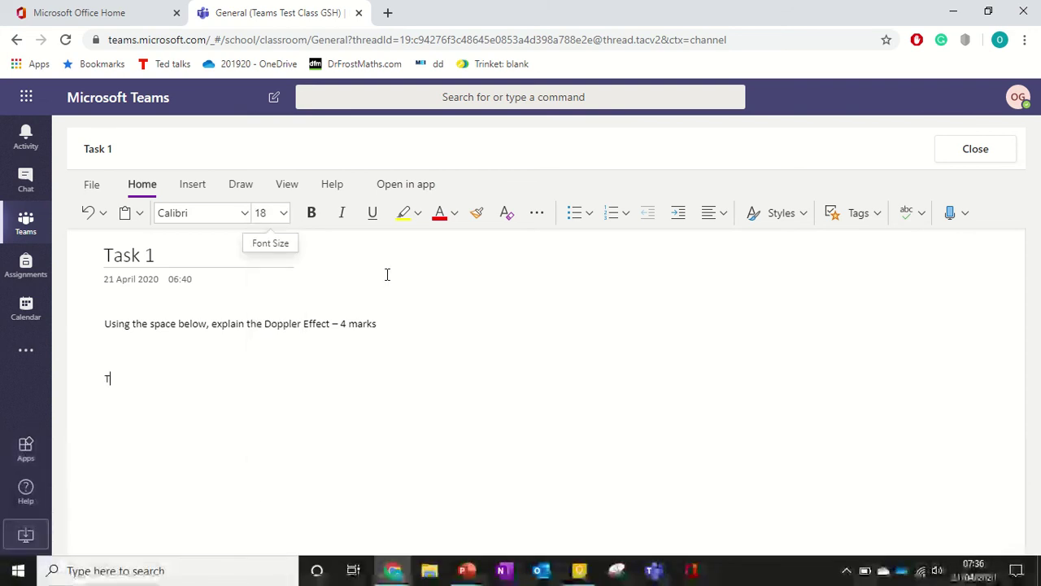
type("he dopler")
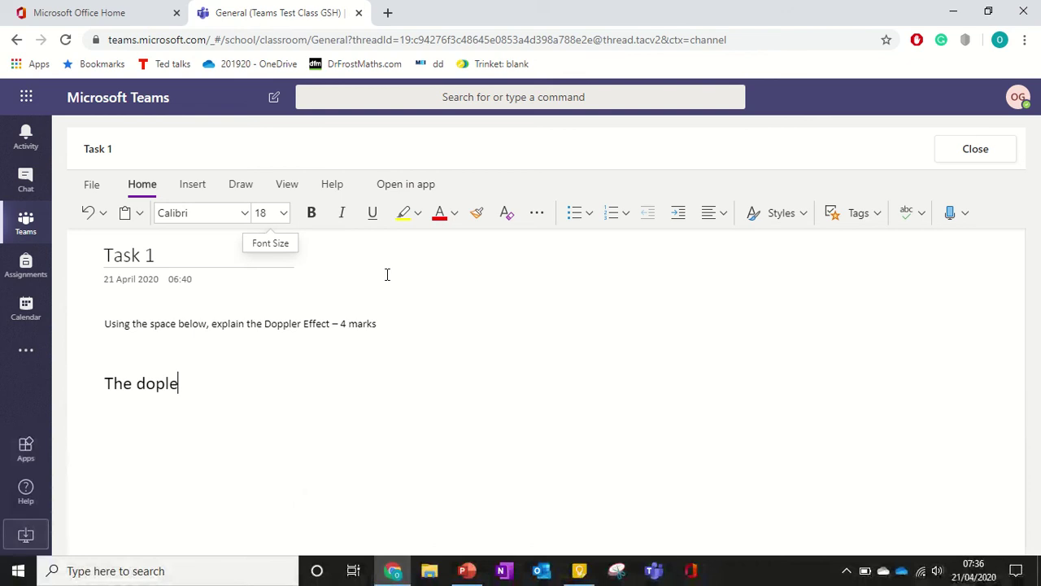
key("BackSpace")
key("BackSpace")
type("pler effe")
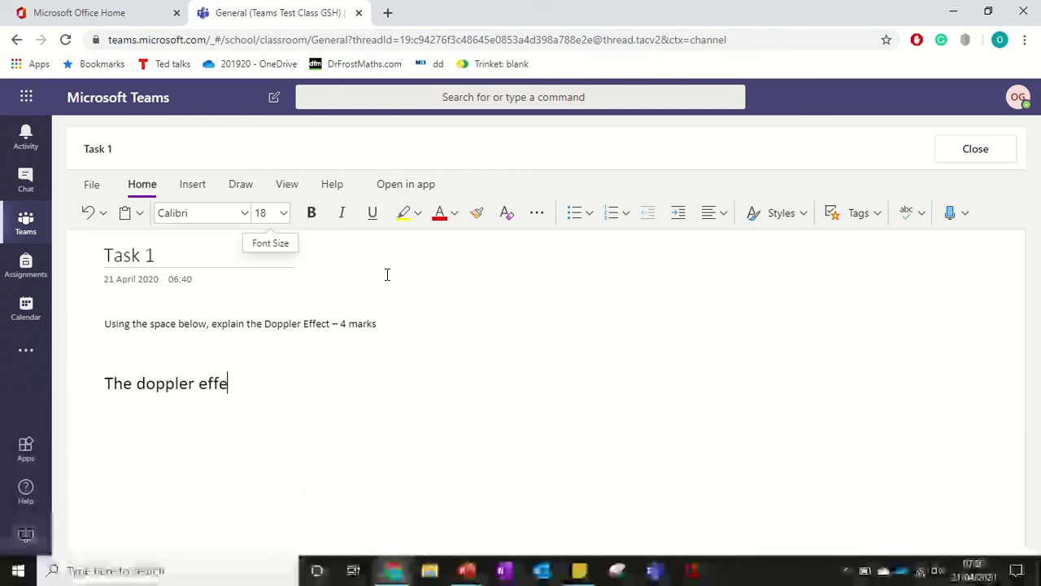
type("ct is so")
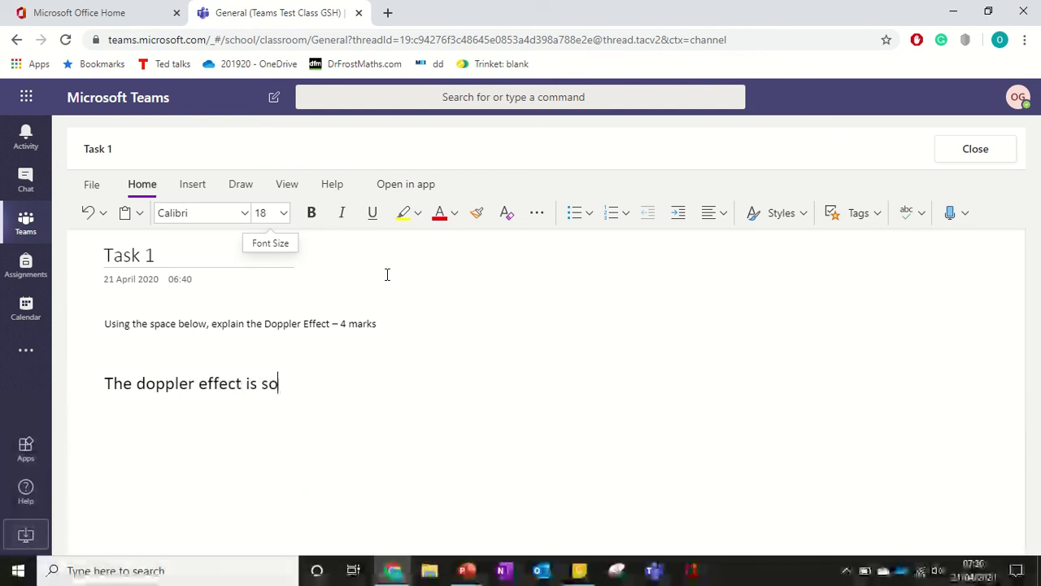
type("mething to do with")
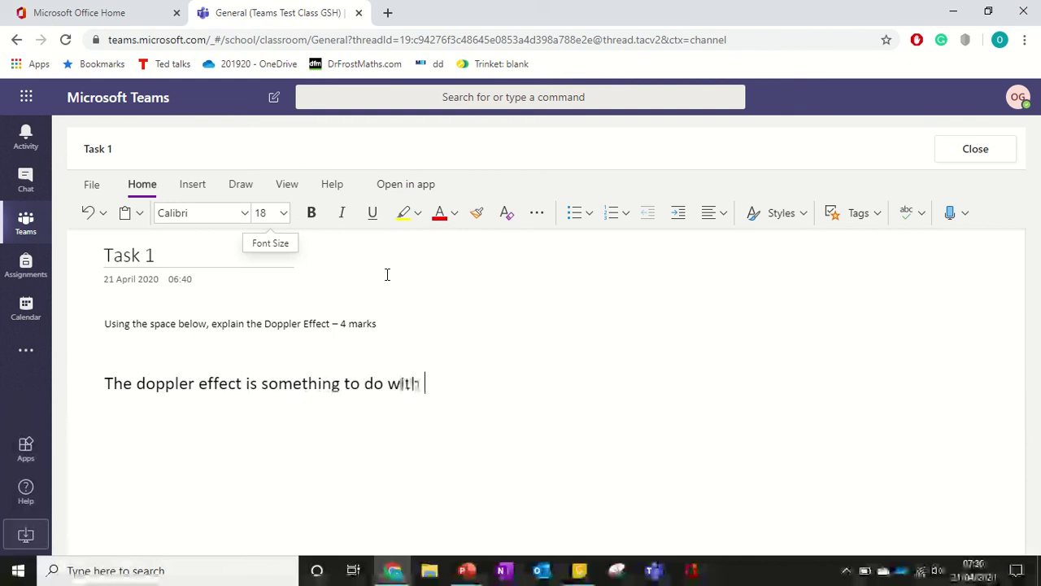
type("distant")
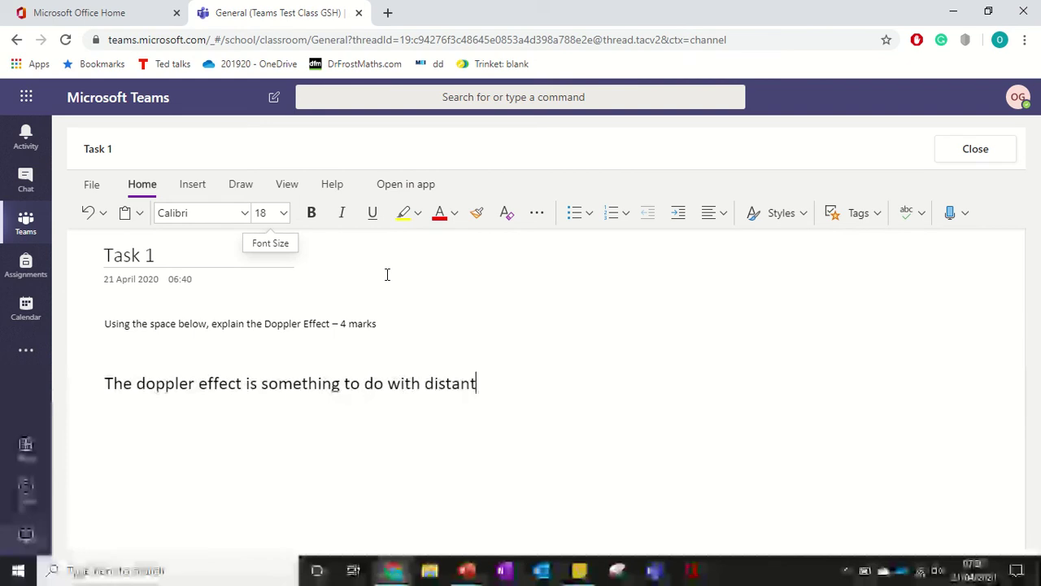
type(" stars (g")
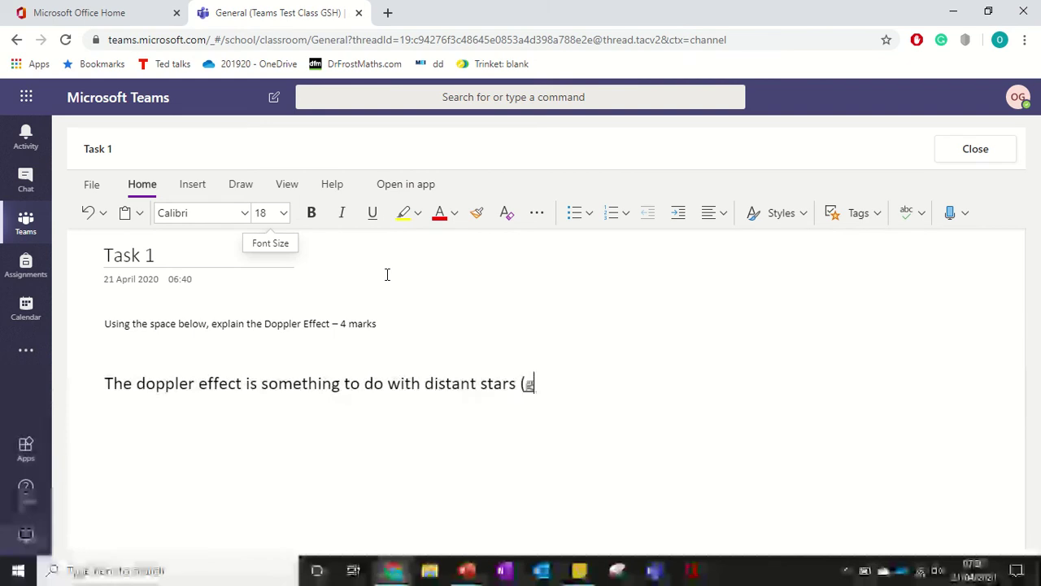
type("alazxies")
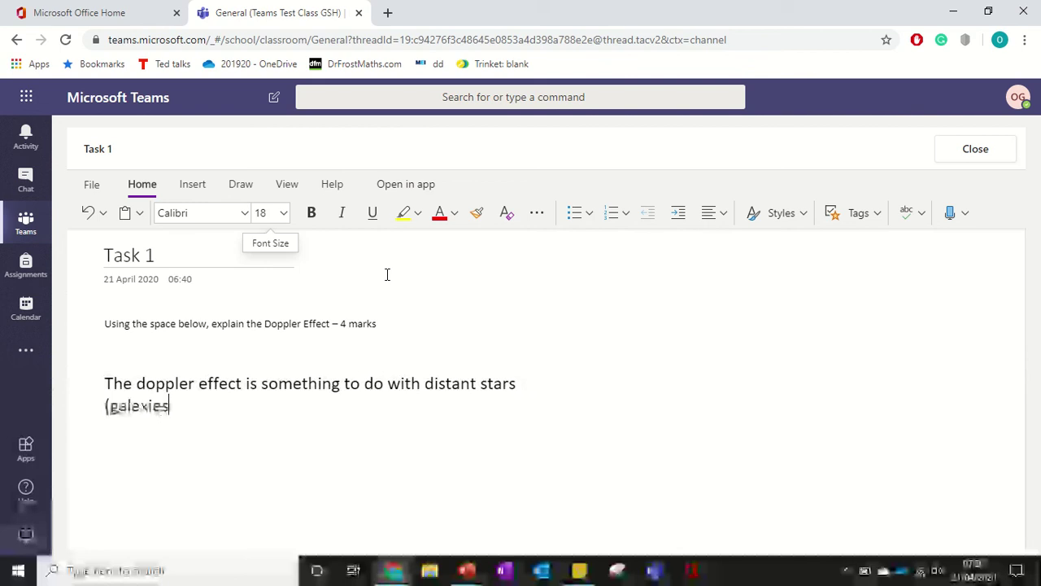
- Continue the sentence with "and the wavelength of light from them changing as they accelerate towards or away from us."
type(") and the waveleng")
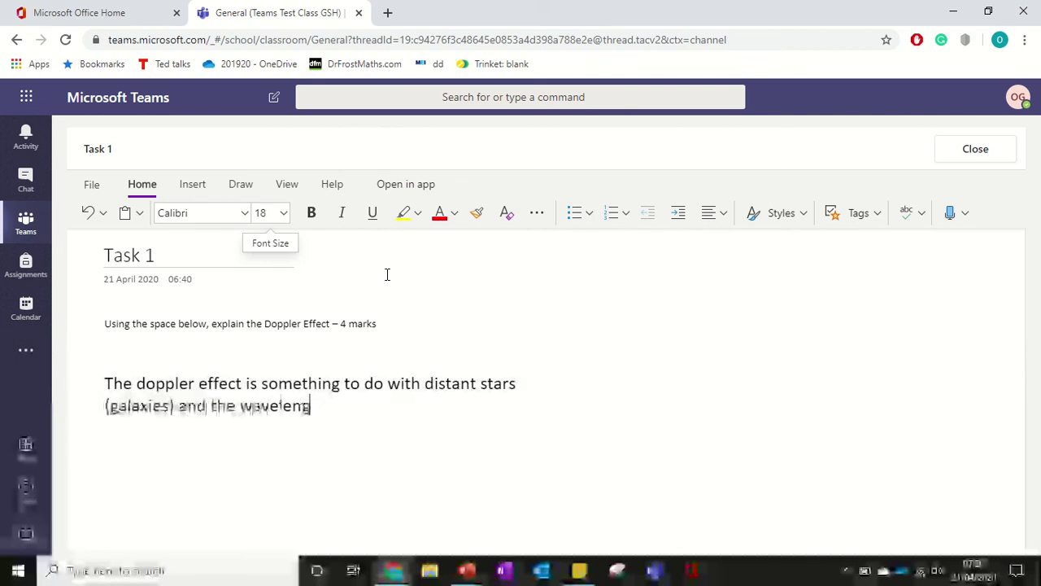
type("th of like")
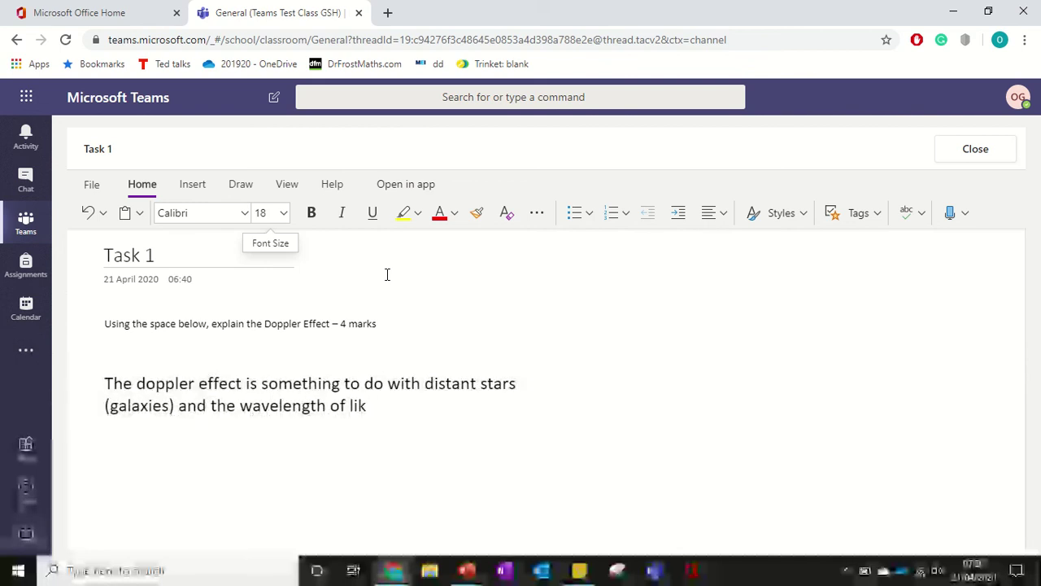
key("BackSpace")
type("ght from th")
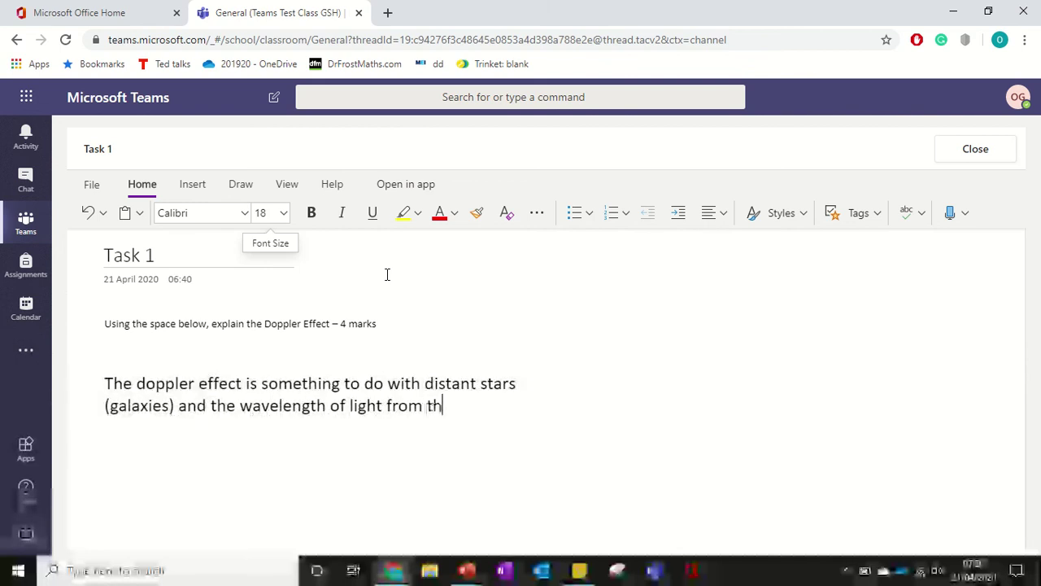
type("em changing as th")
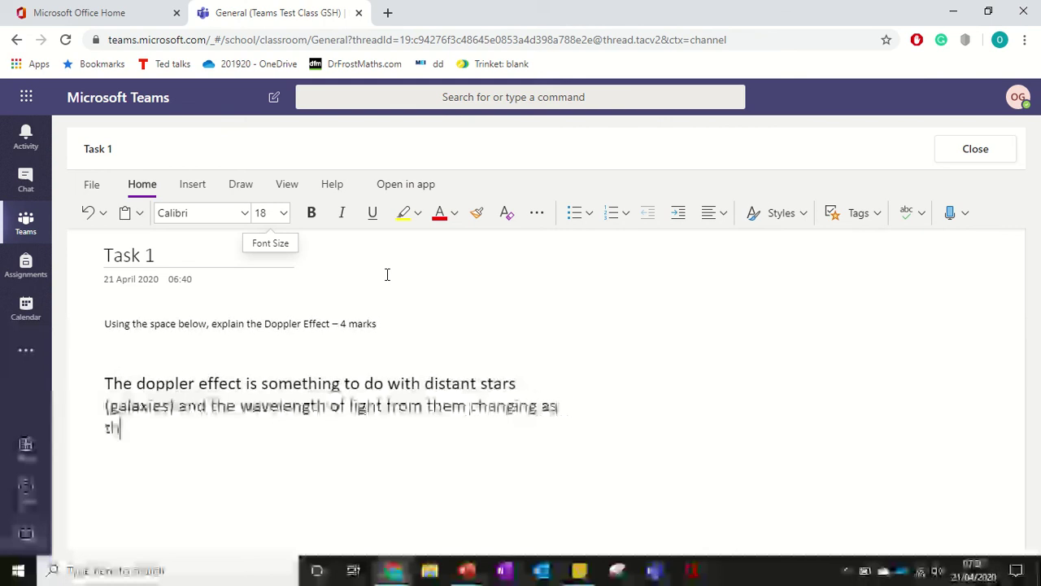
type("ey accele")
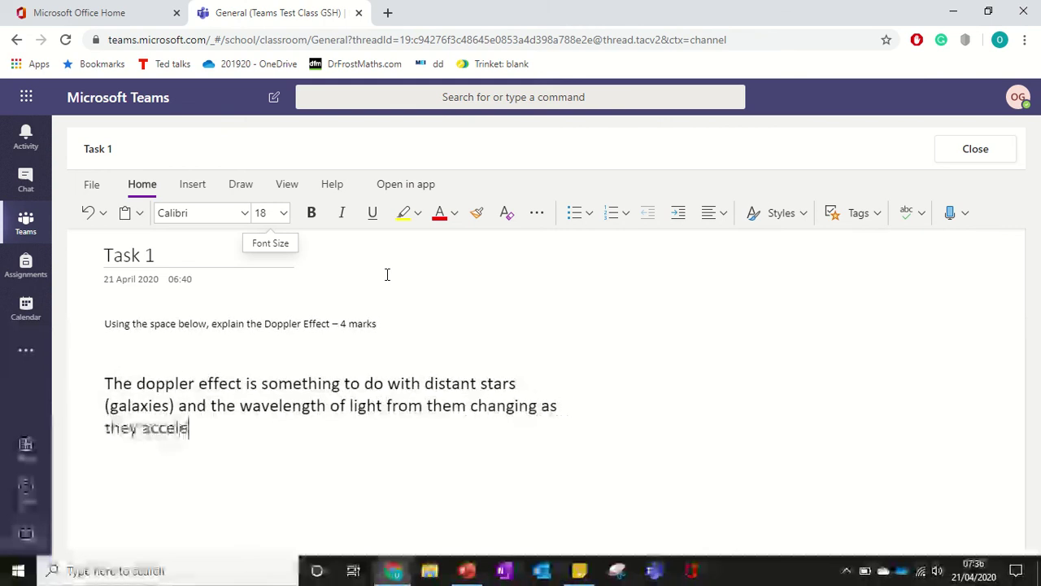
type("rate towa")
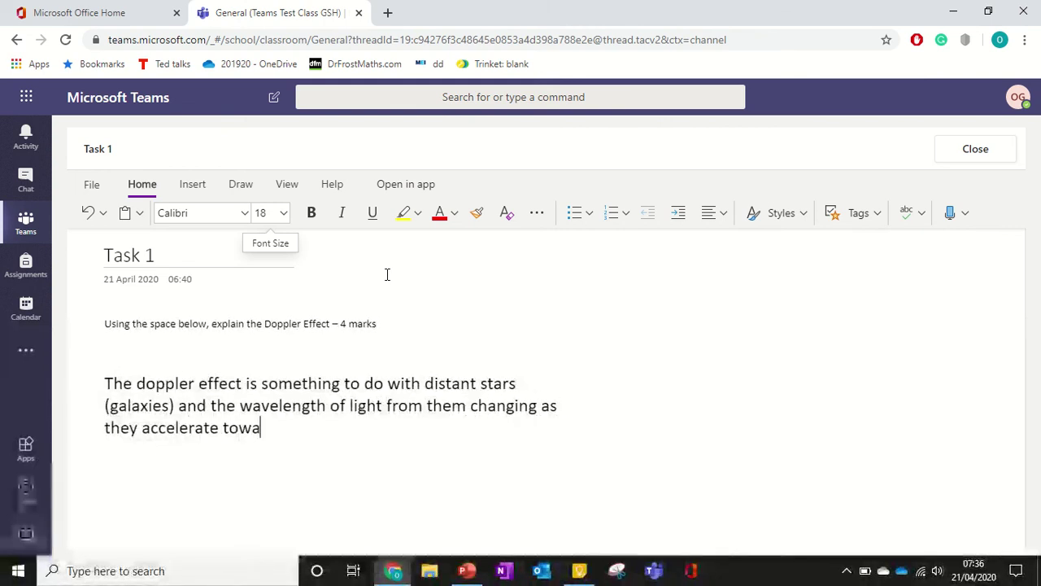
type("rds or away fro")
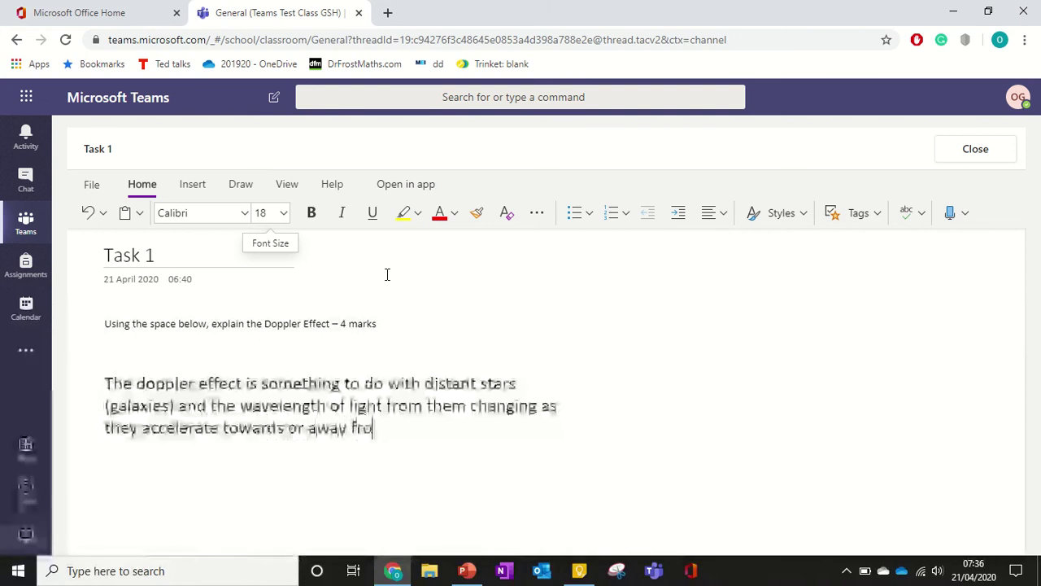
type("m us.")
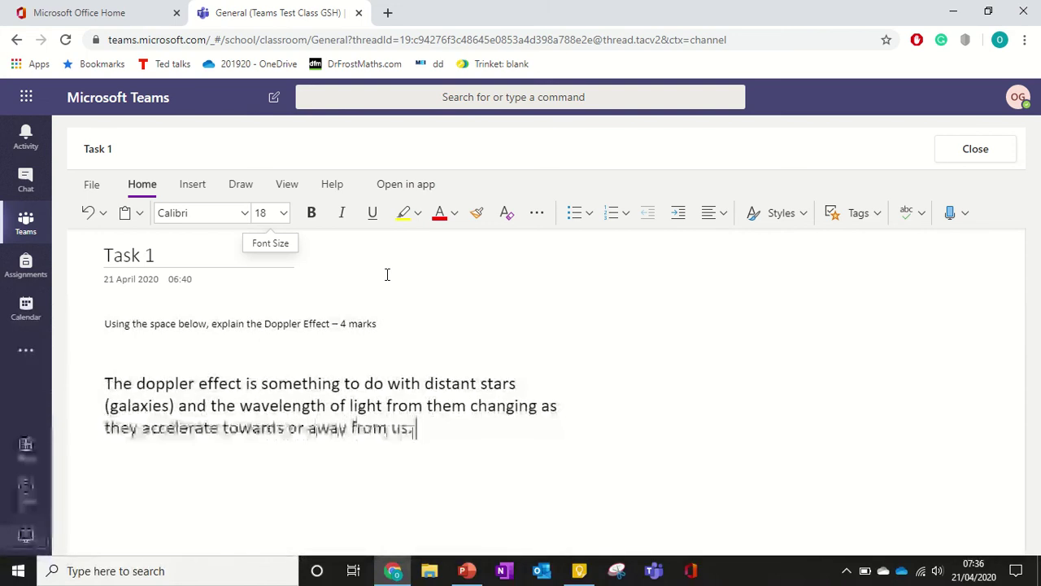
- End the answer with "Light stretching / compressing or something like that.." and close the Task 1 page
type(" Light stretching")
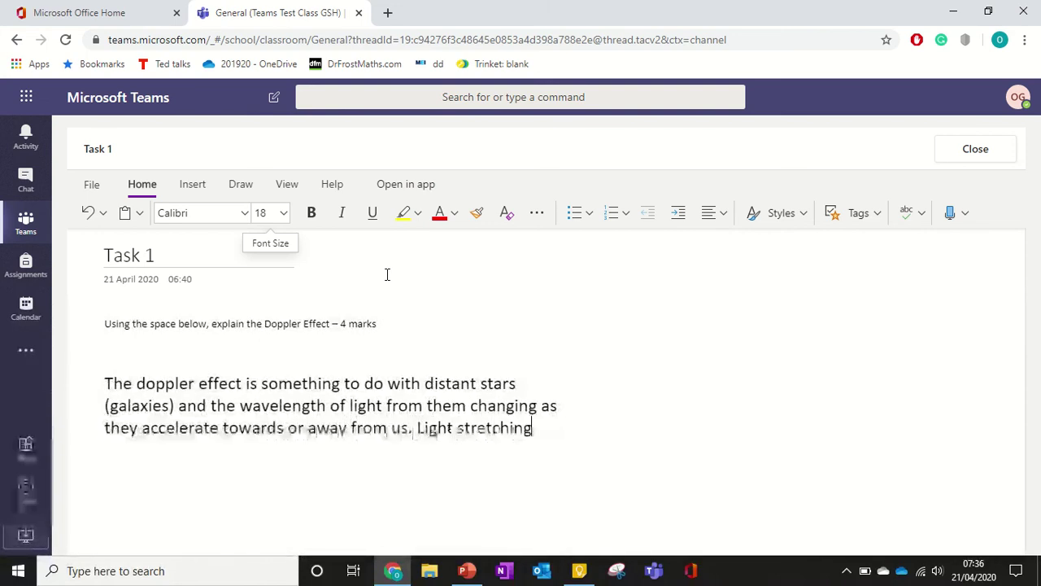
type(" / compress")
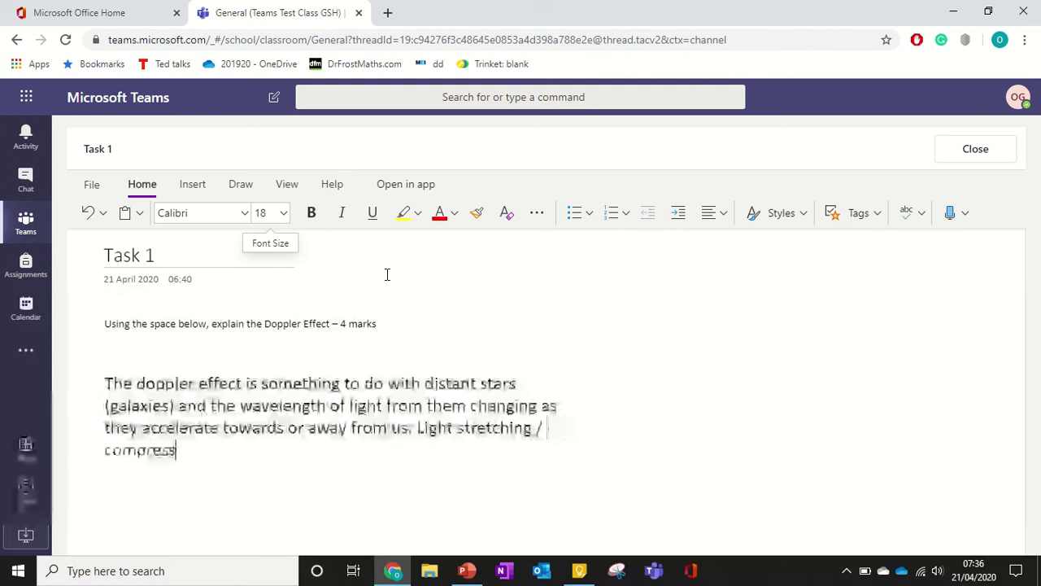
type("ing ")
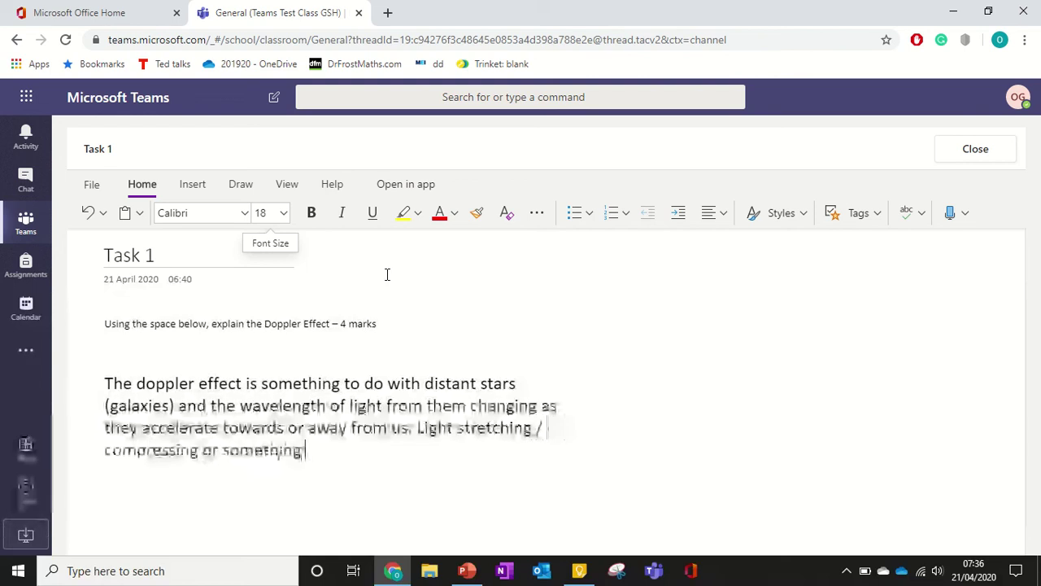
type("dr something like that.")
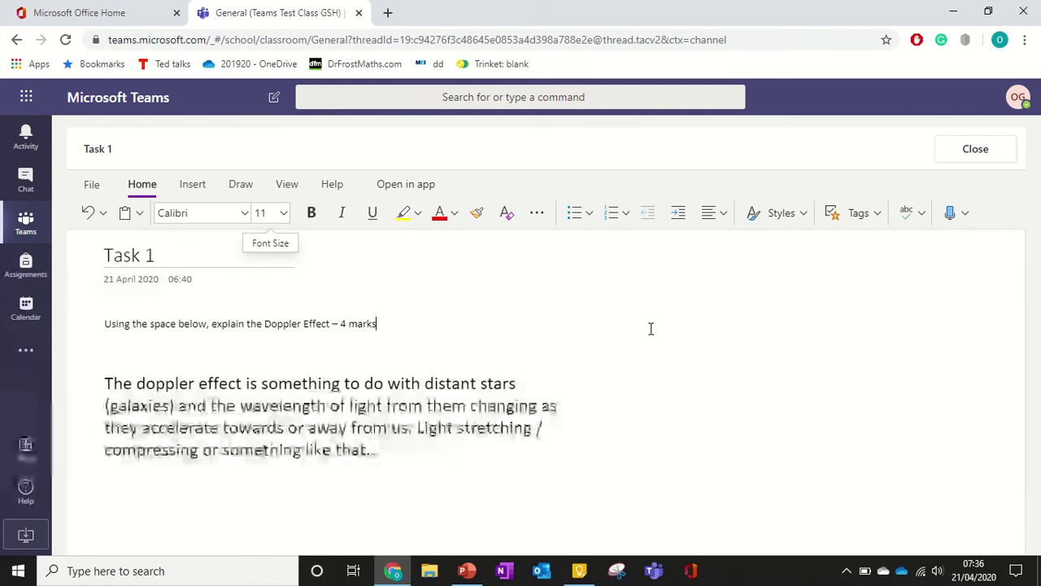
left_click(421, 447)
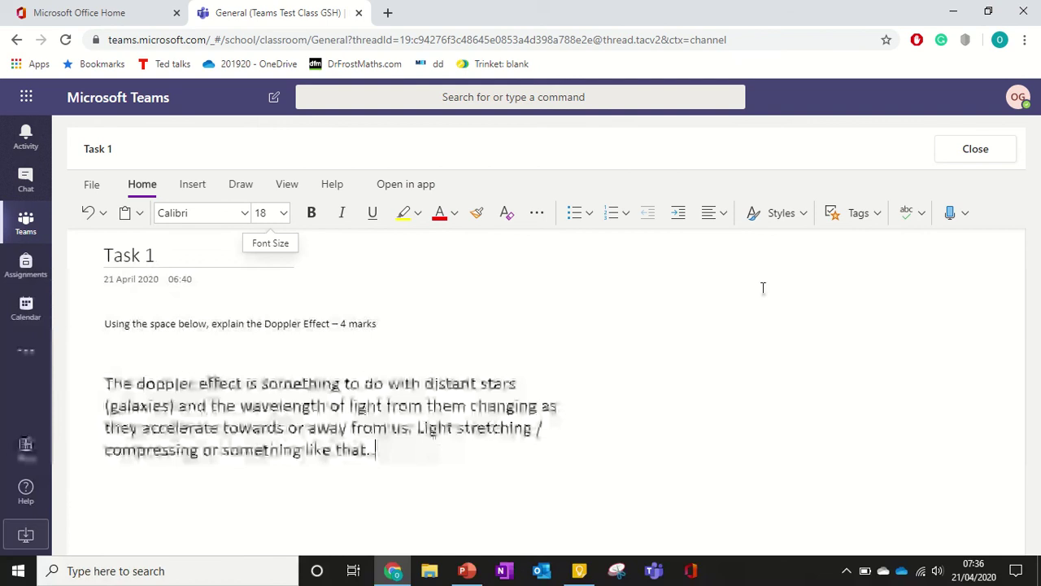
type(".")
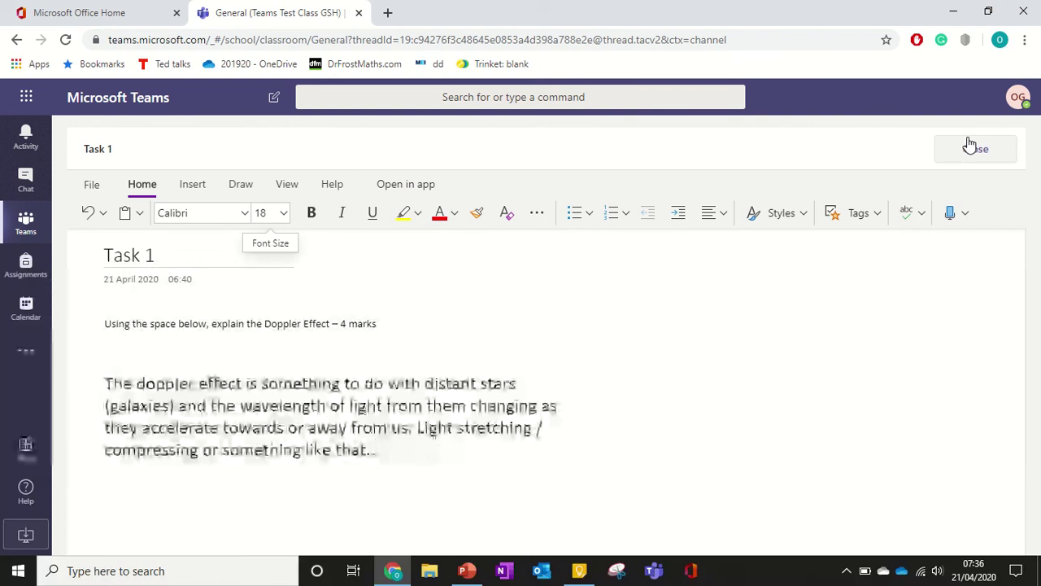
left_click(396, 356)
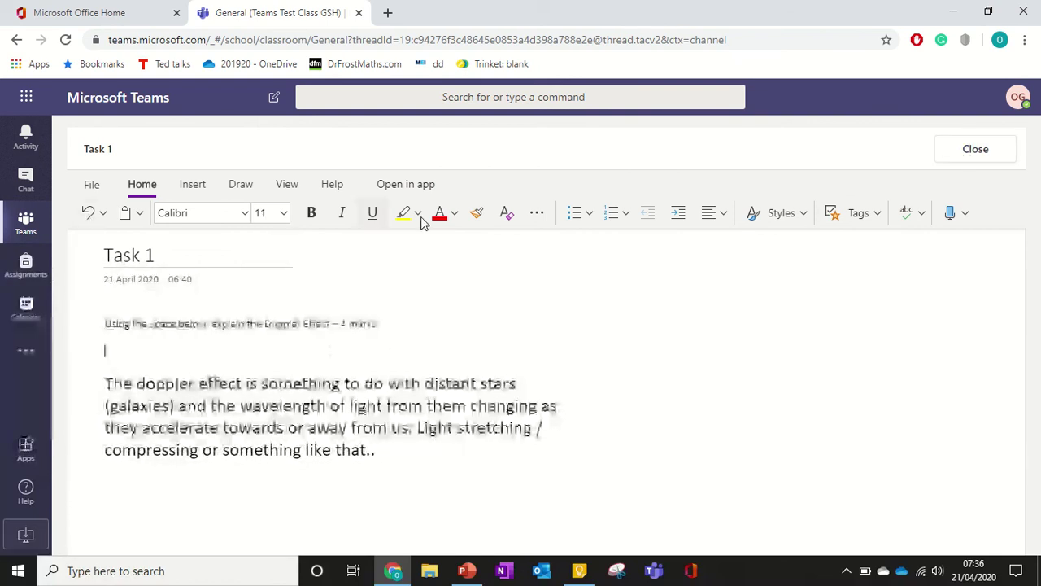
left_click(978, 148)
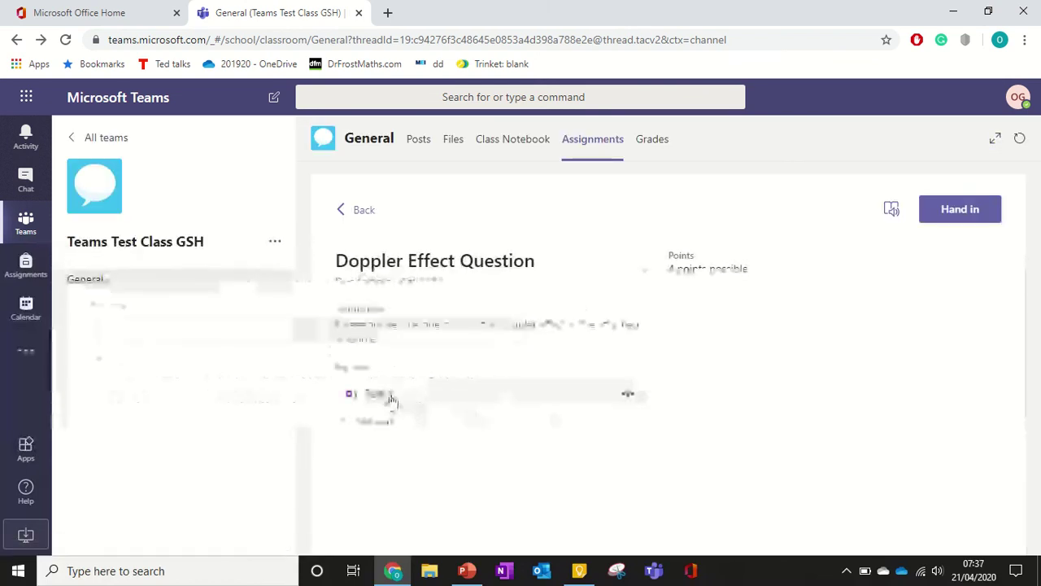
- Reopen Task 1 to check the saved answer, close it and hand in the Doppler Effect Question assignment
left_click(391, 397)
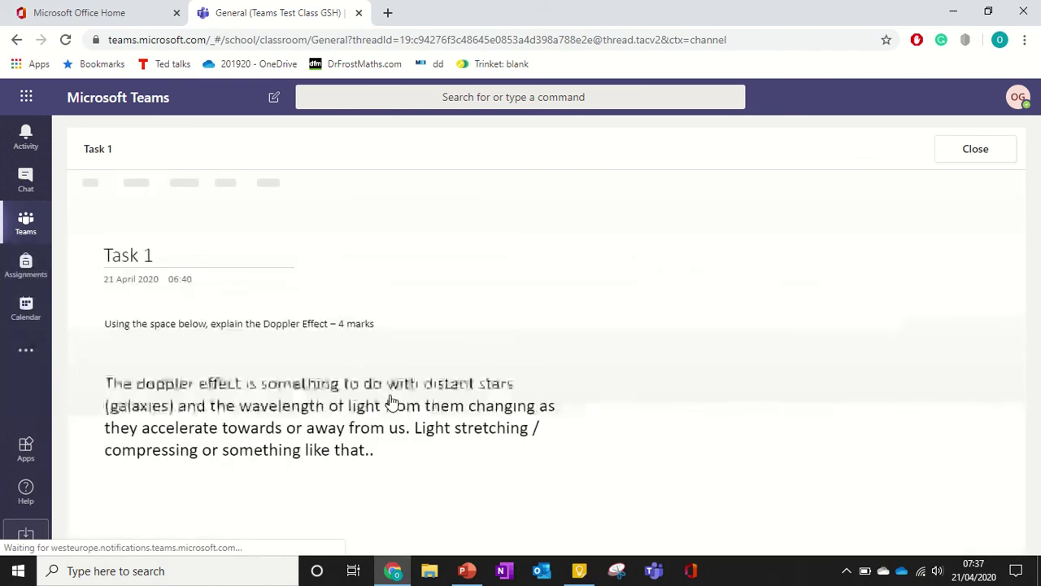
left_click(977, 153)
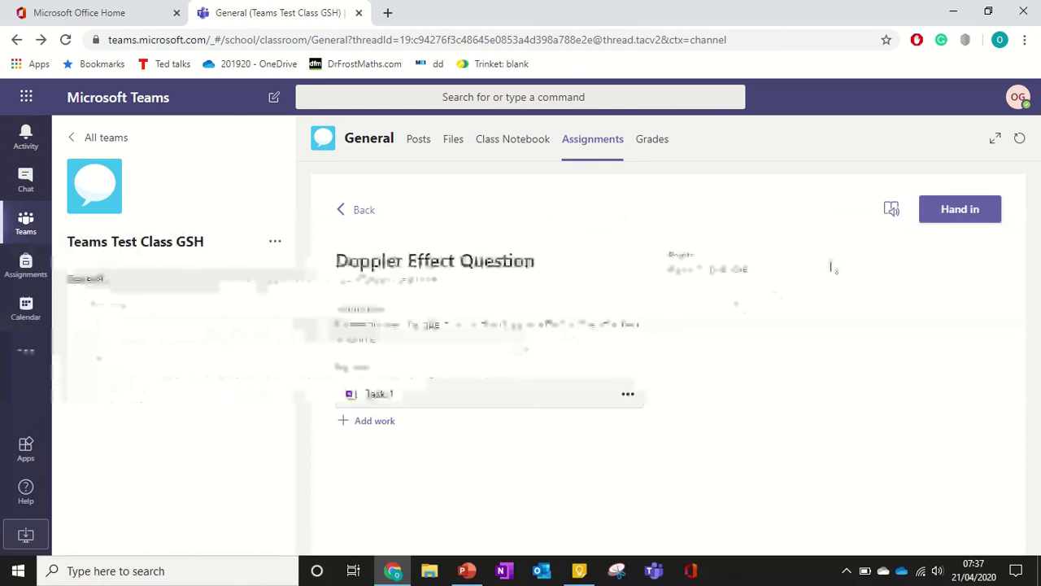
left_click(942, 223)
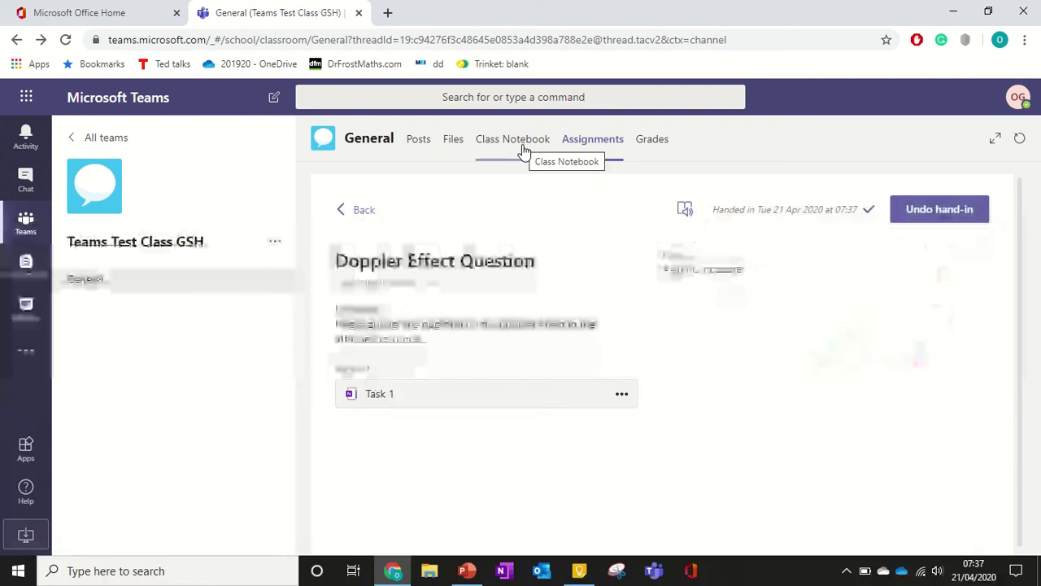
- View the answered Task 1 page in the Homework section of the student's own Class Notebook area, and collapse that student's section group
left_click(523, 146)
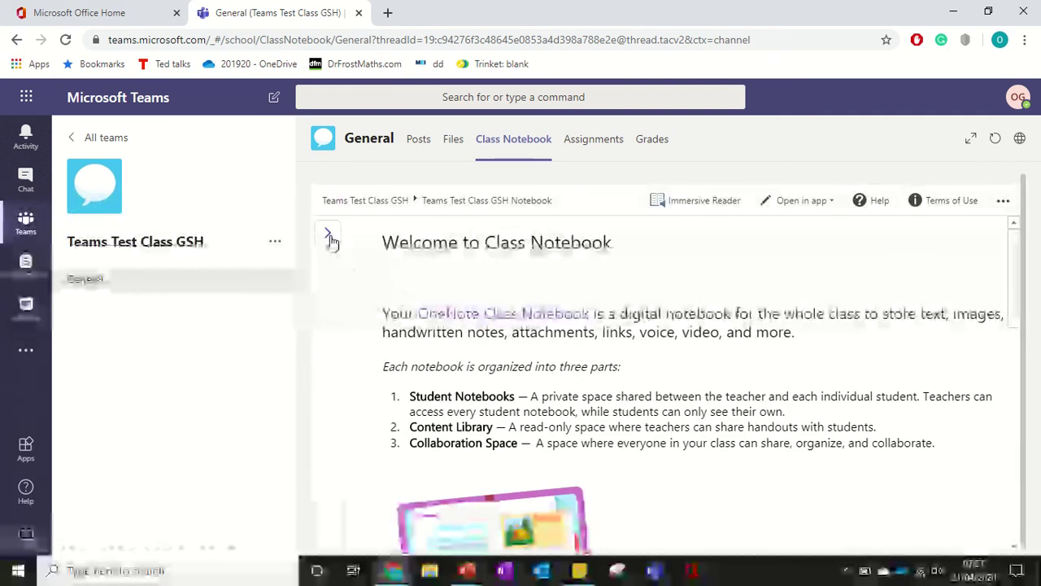
left_click(329, 236)
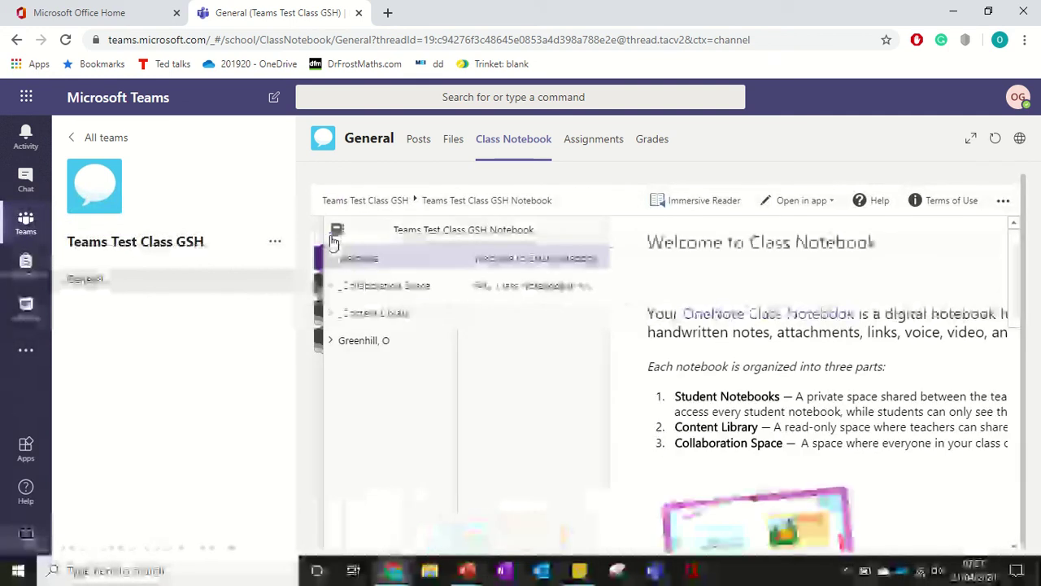
left_click(332, 341)
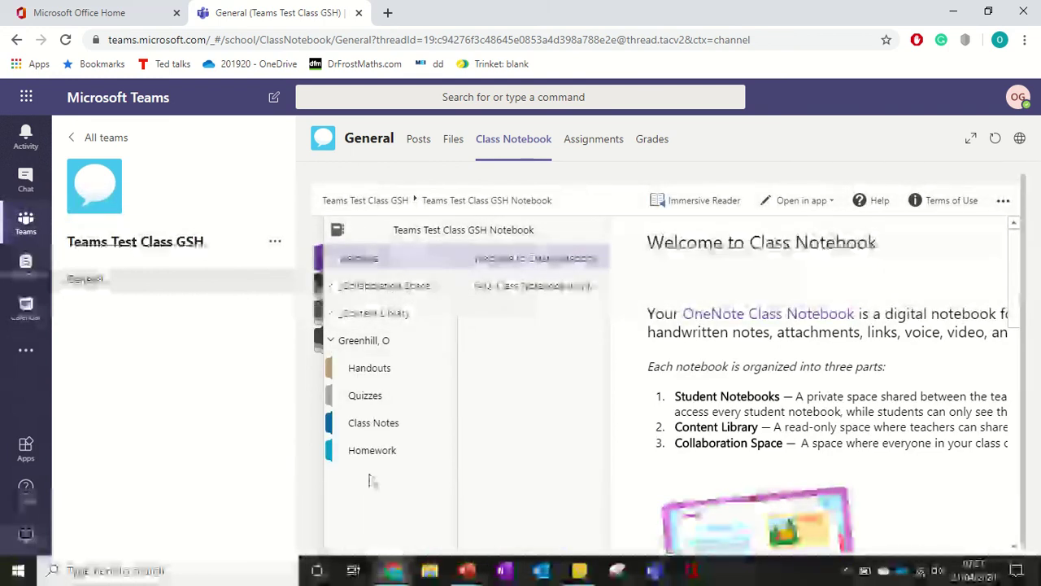
left_click(372, 453)
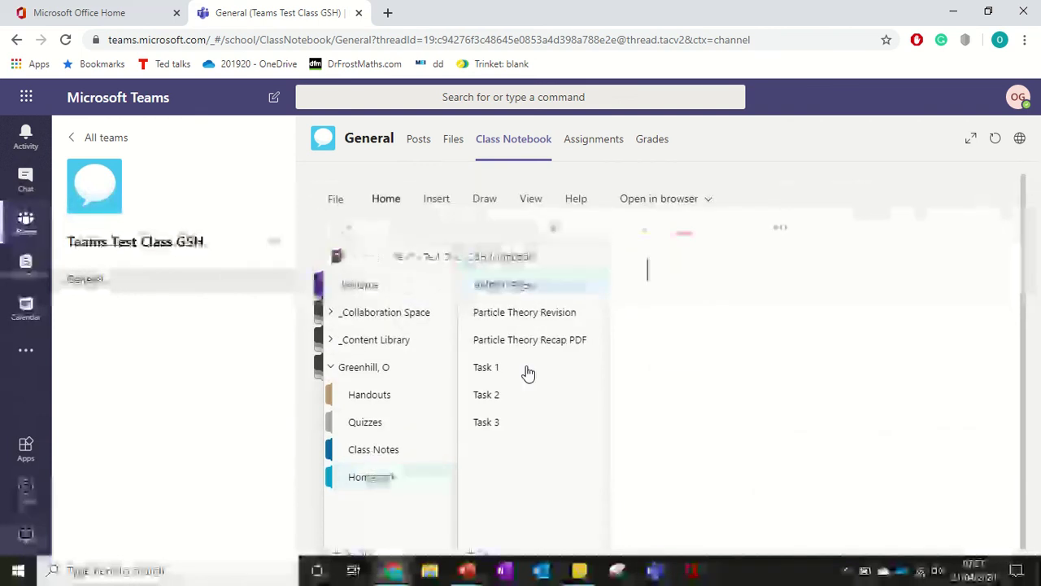
left_click(519, 370)
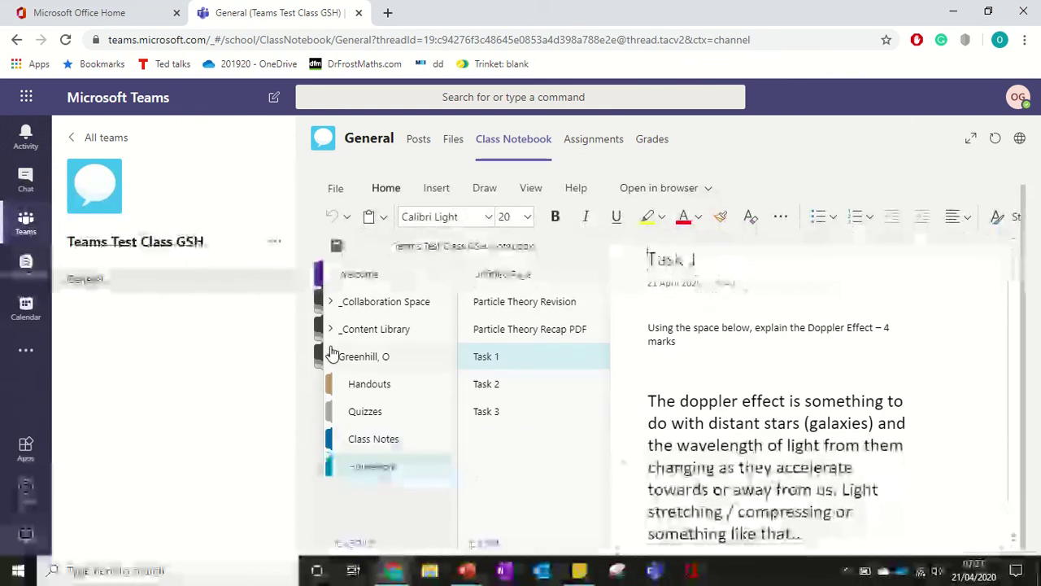
left_click(332, 355)
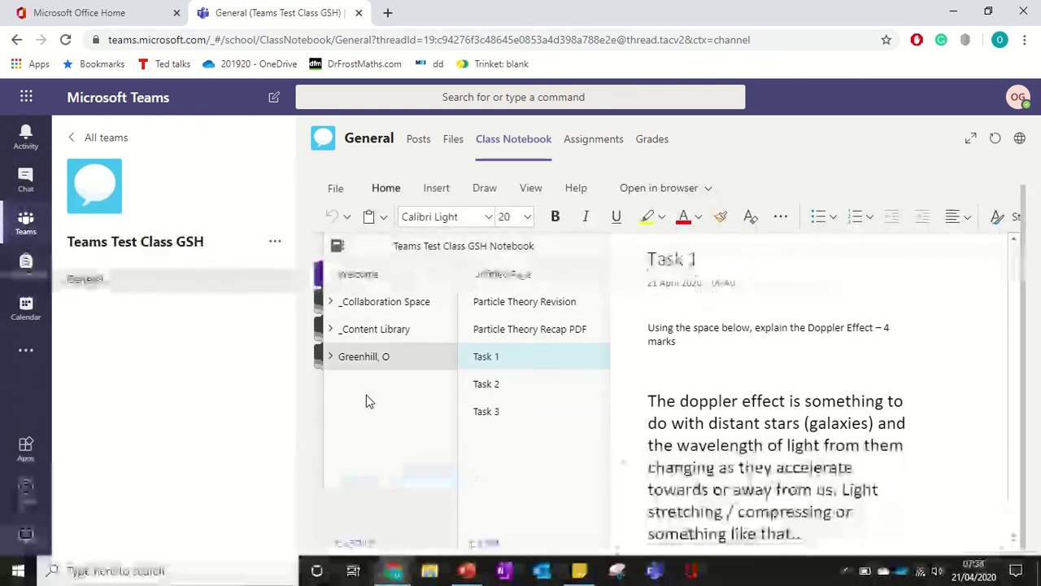